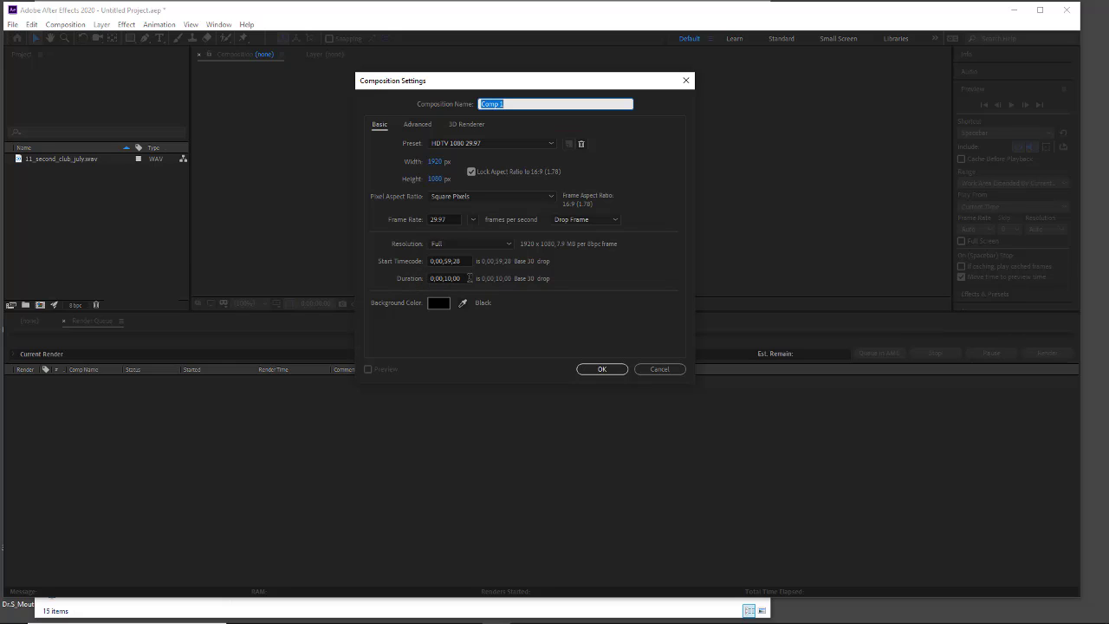
# - Create a composition named Comp 1 with the HDTV 1080 29.97 preset and a duration of 0;00;10;00
pyautogui.click(598, 369)
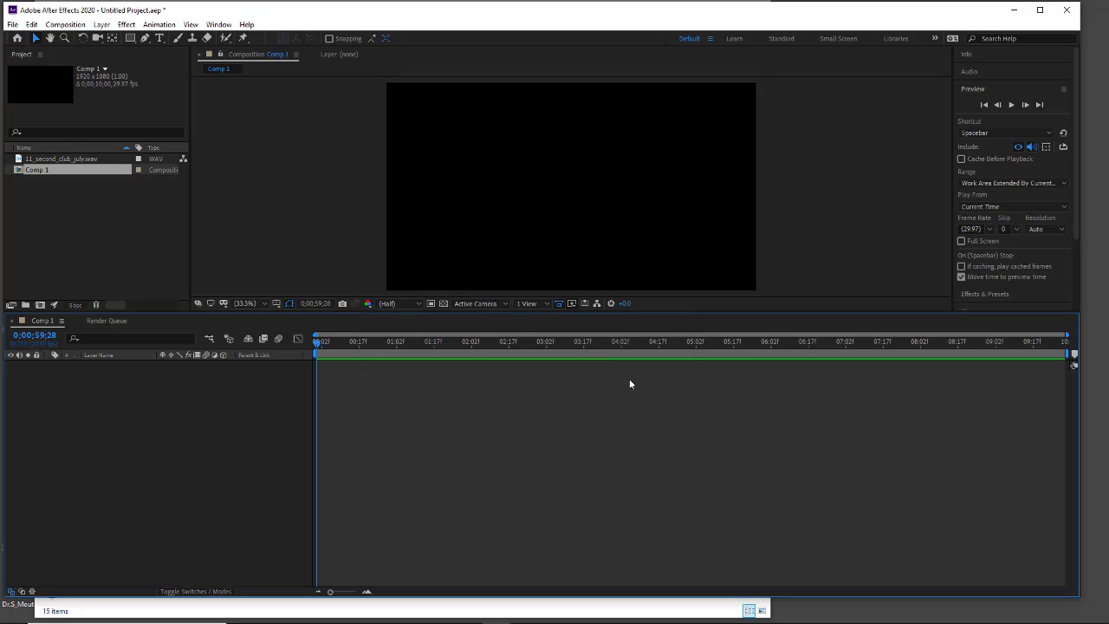
pyautogui.click(19, 161)
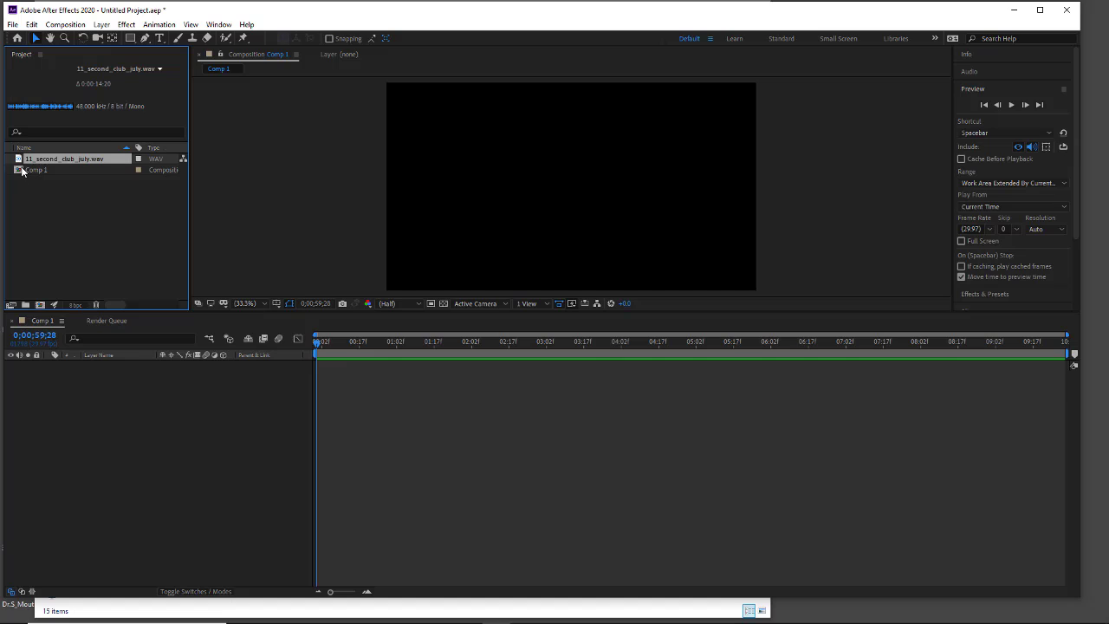
pyautogui.click(28, 170)
# - Start a file import and open the frames folder in Documents > test anim-frames > gh
pyautogui.rightClick(36, 221)
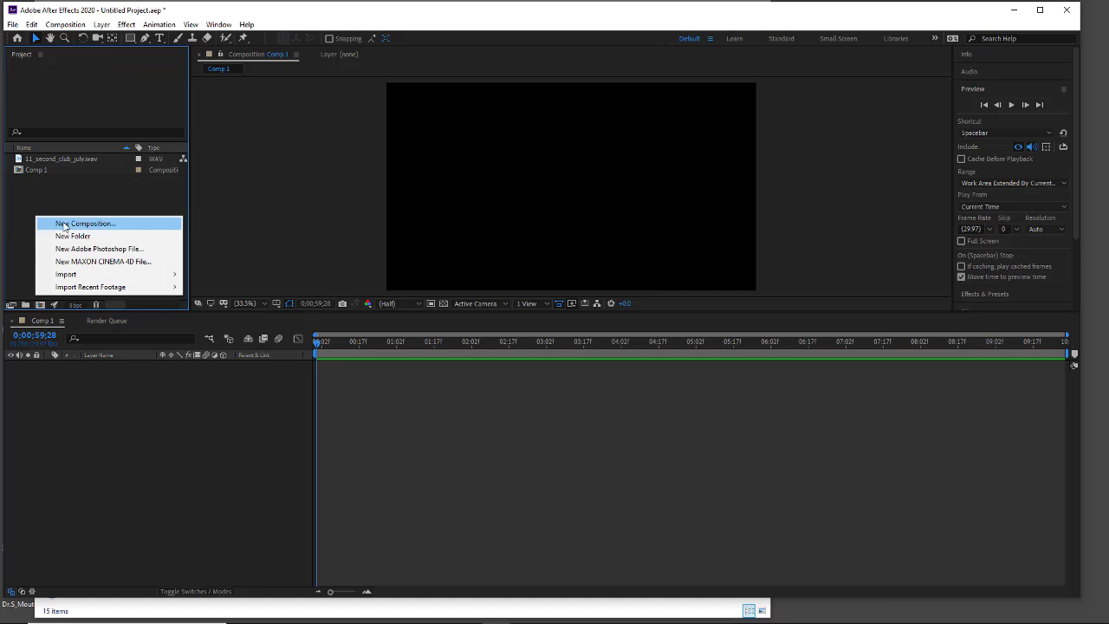
pyautogui.moveTo(58, 276)
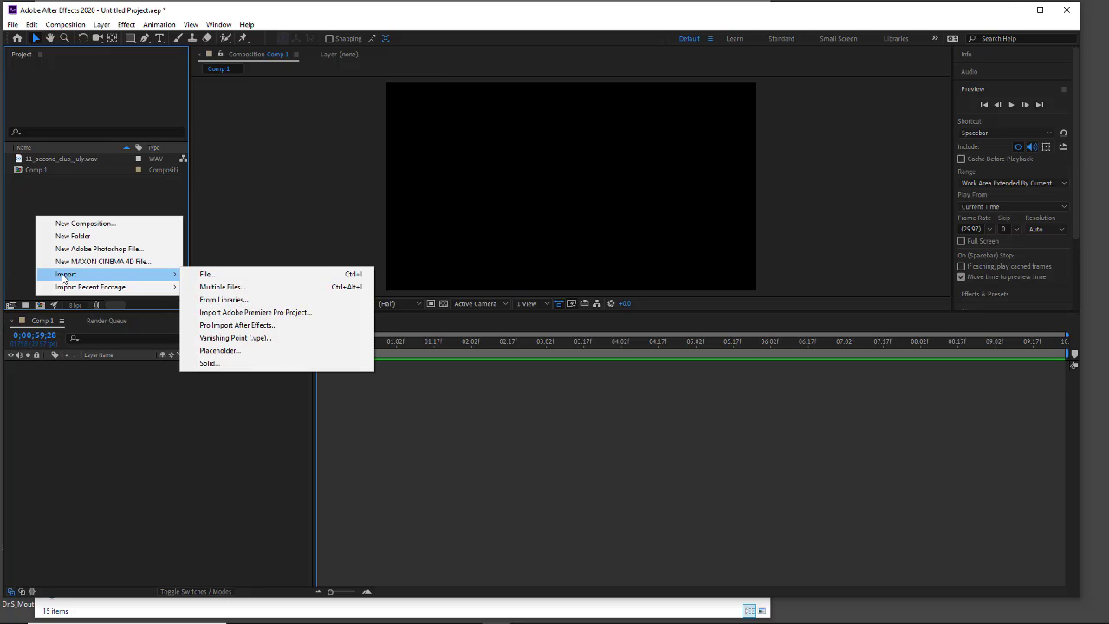
pyautogui.click(200, 275)
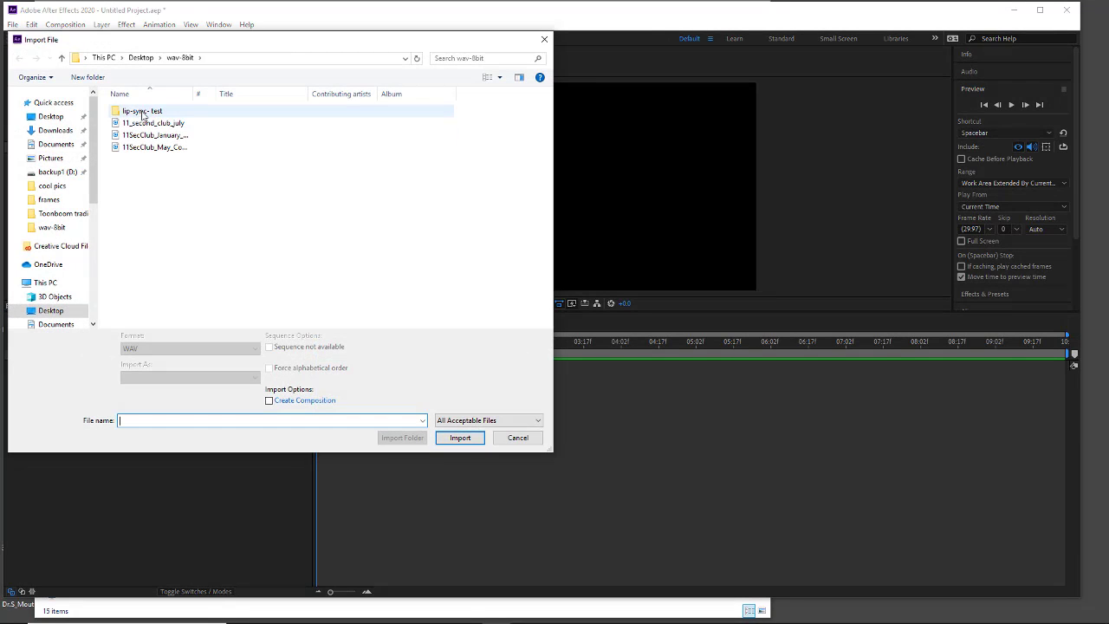
pyautogui.click(52, 147)
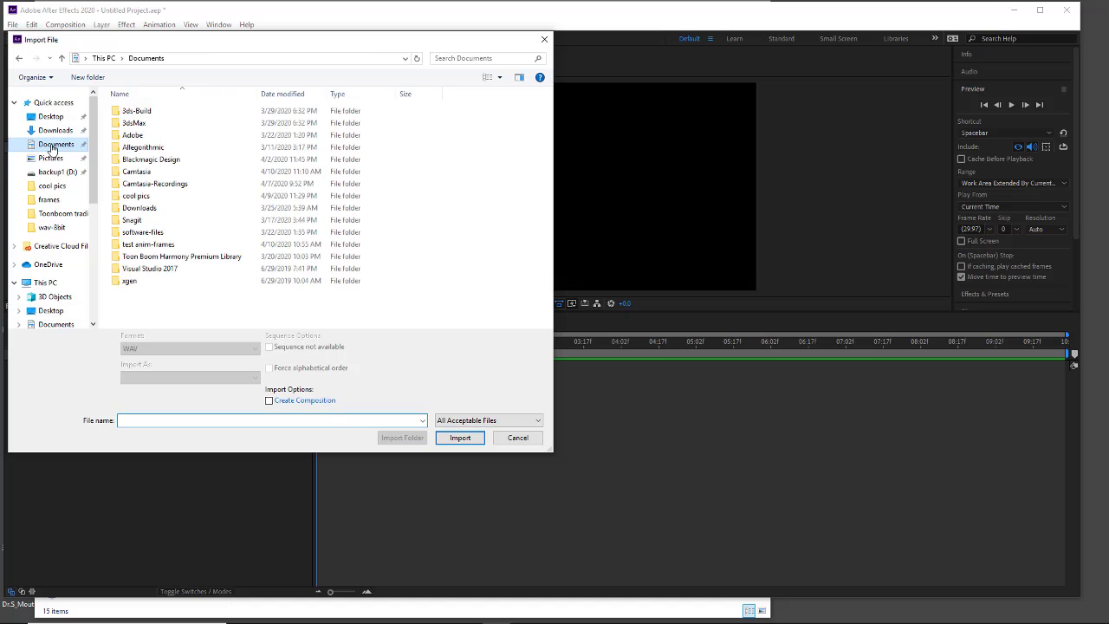
pyautogui.doubleClick(117, 247)
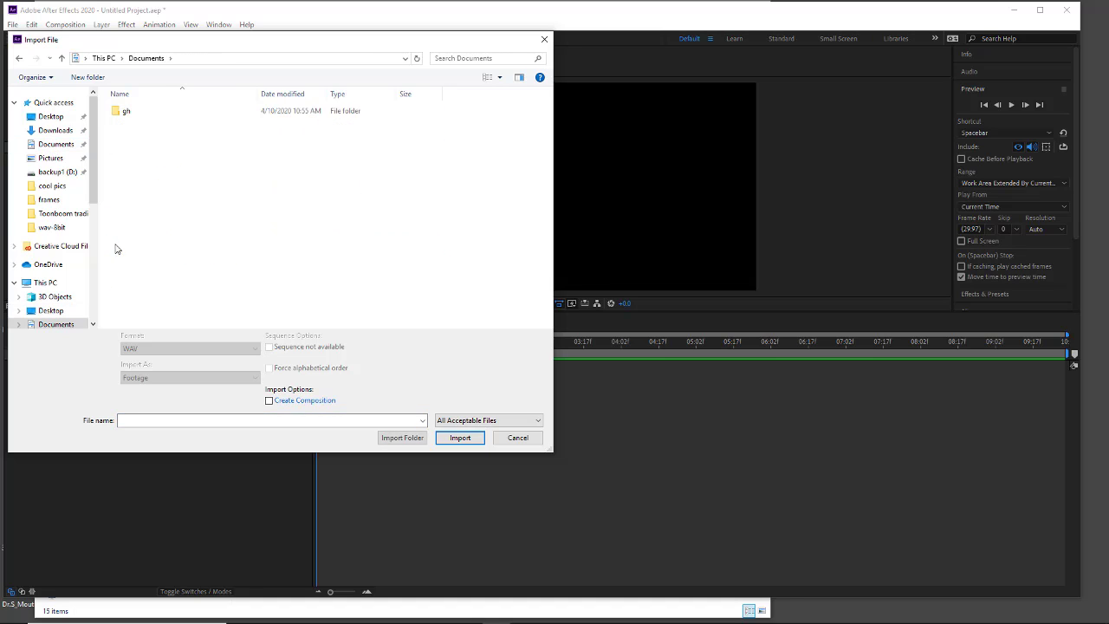
pyautogui.doubleClick(126, 111)
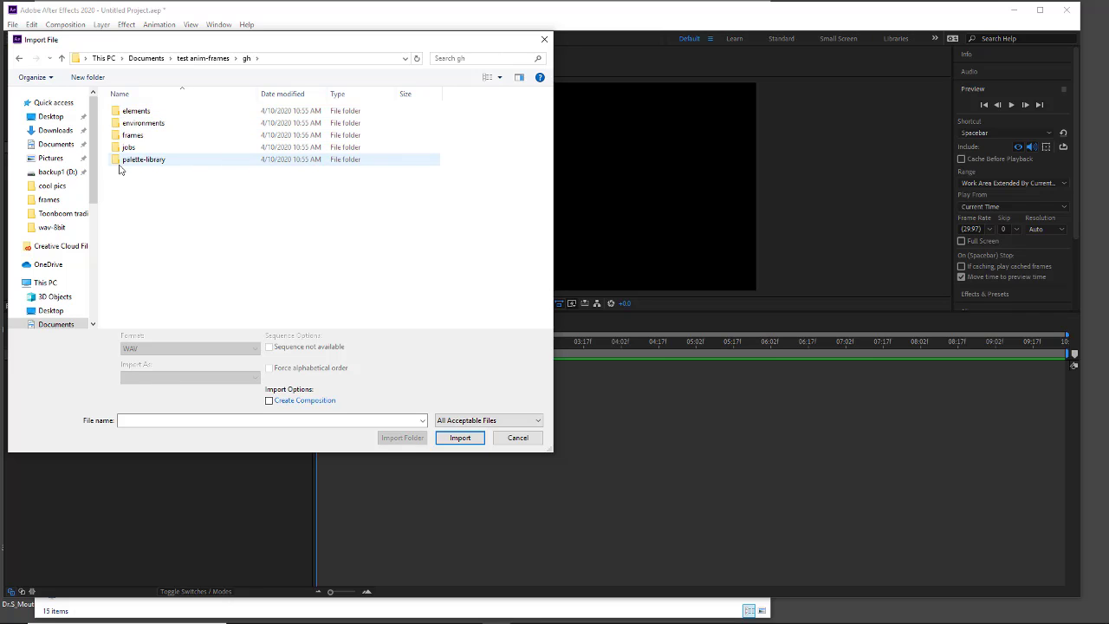
pyautogui.doubleClick(132, 135)
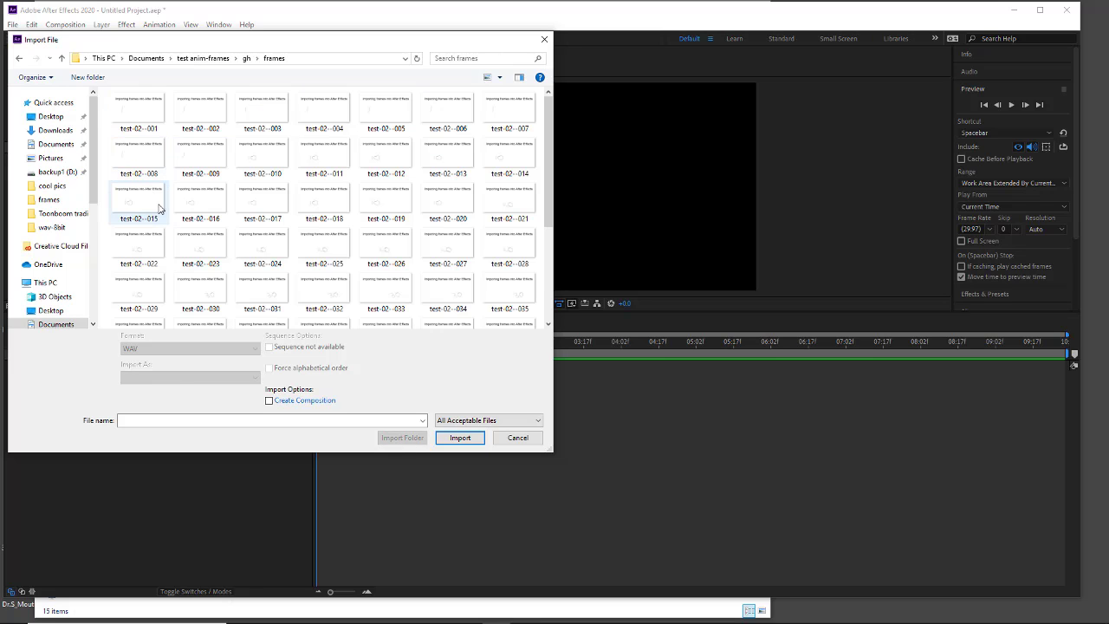
# - Import the frames as a PNG sequence starting from test-02--001
pyautogui.click(141, 116)
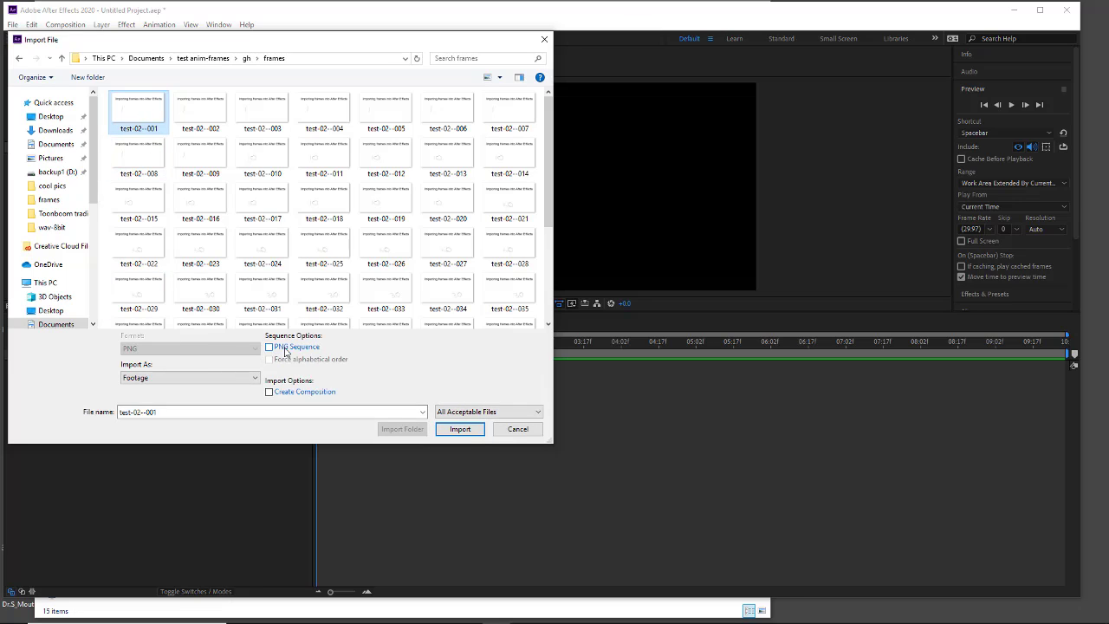
pyautogui.click(269, 347)
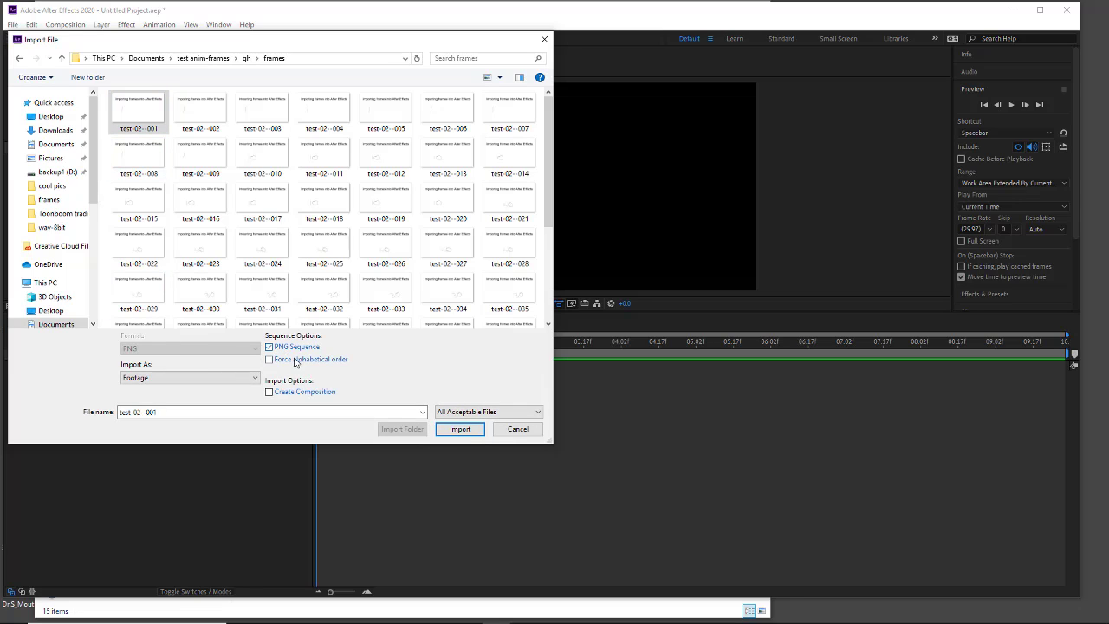
pyautogui.click(454, 429)
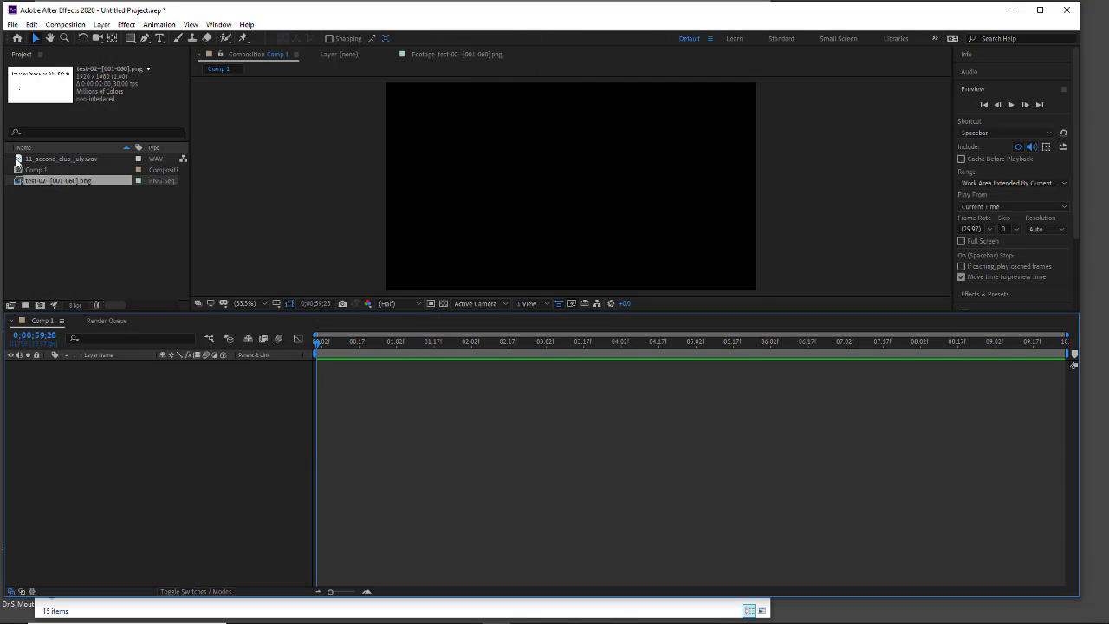
# - Add the test-02 PNG sequence to the Comp 1 timeline and scrub at its start
pyautogui.click(18, 170)
pyautogui.moveTo(21, 181); pyautogui.dragTo(125, 396)
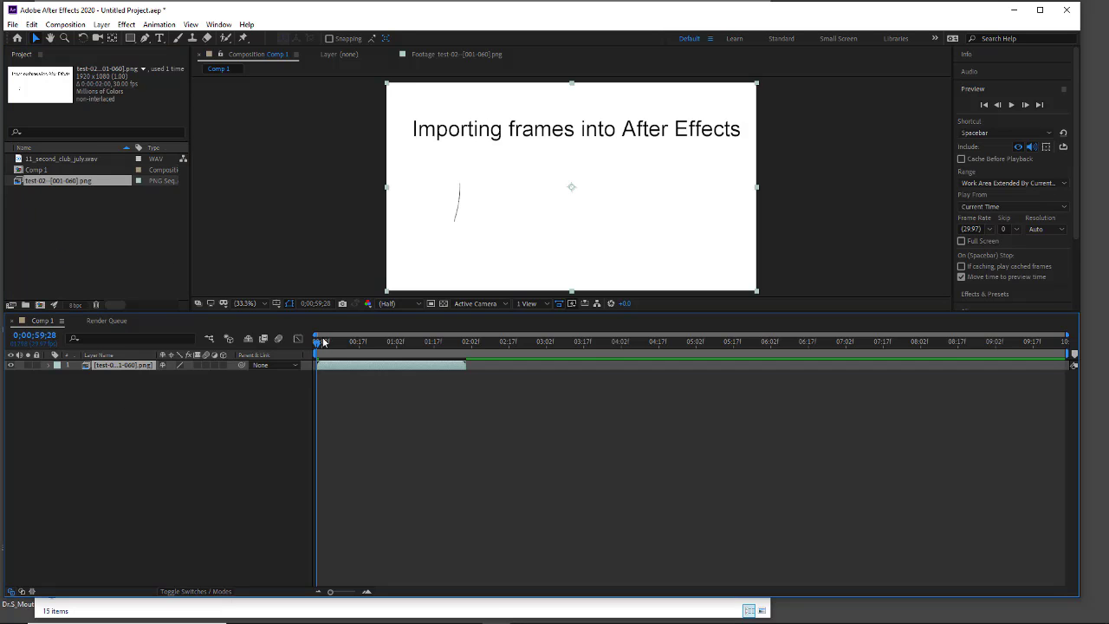
pyautogui.moveTo(323, 342)
pyautogui.mouseDown()
pyautogui.moveTo(466, 354)
pyautogui.moveTo(305, 354)
pyautogui.mouseUp()
# - Delete the test-02 PNG sequence layer from Comp 1 and its footage from the project
pyautogui.press('Delete')
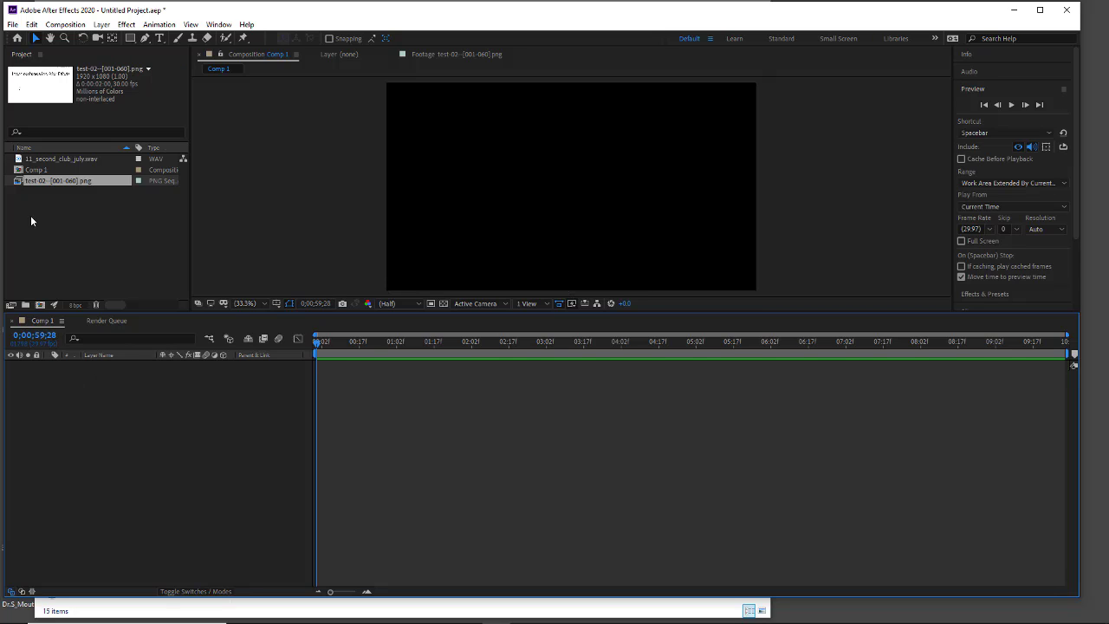
pyautogui.click(20, 185)
pyautogui.press('Delete')
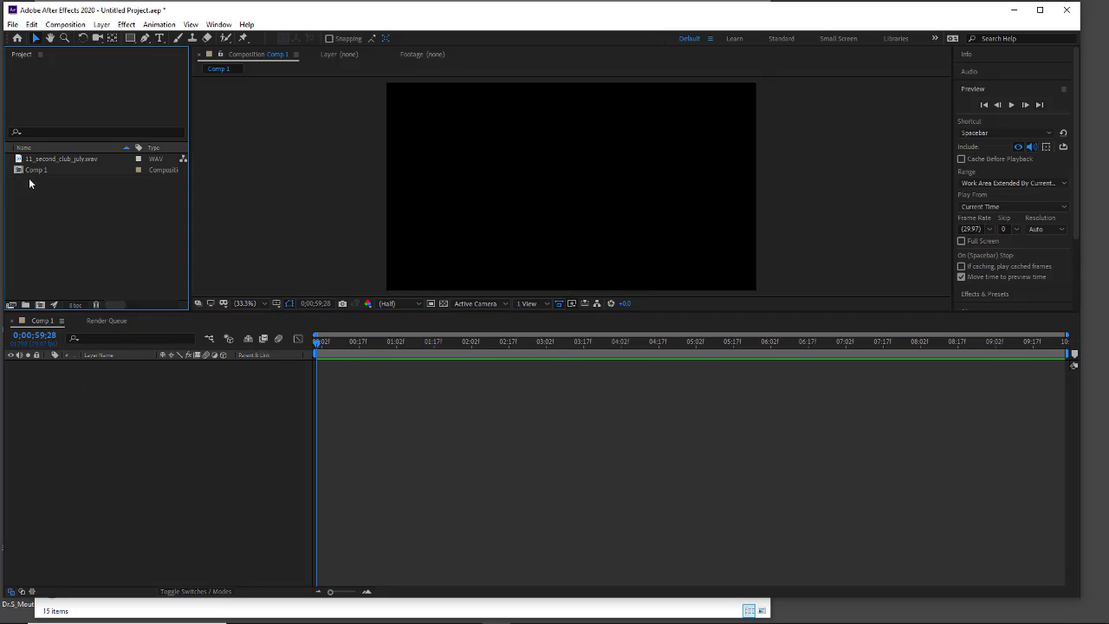
# - Import test-02--001 through test-02--060 as separate files with PNG Sequence turned off, and place them all in the Comp 1 timeline
pyautogui.rightClick(34, 217)
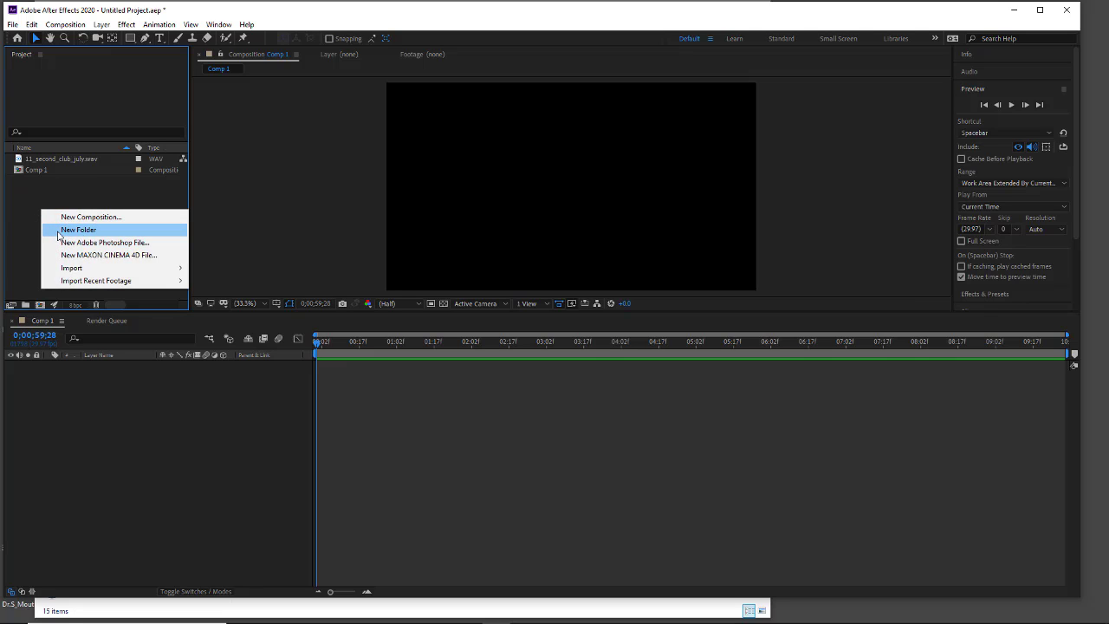
pyautogui.moveTo(65, 271)
pyautogui.click(208, 267)
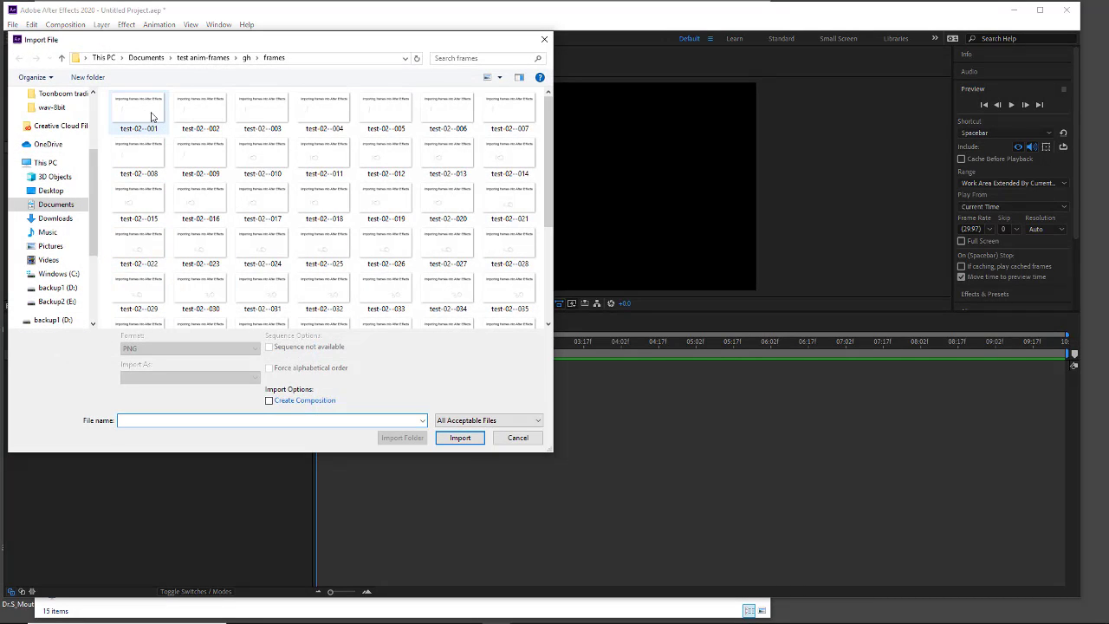
pyautogui.click(151, 116)
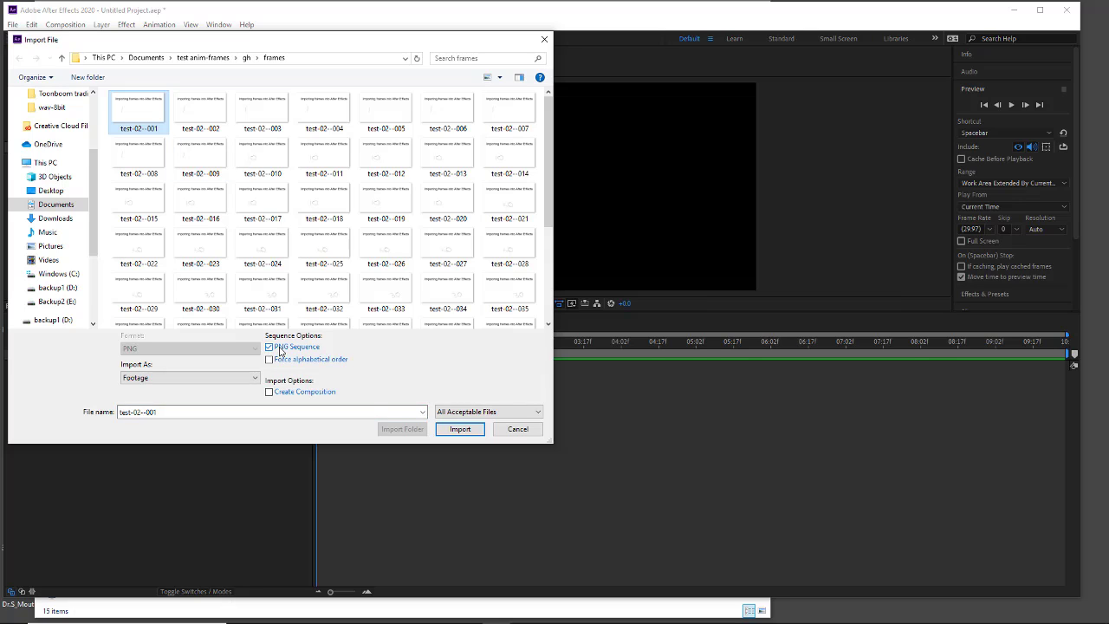
pyautogui.click(274, 347)
pyautogui.scroll(-3, 440, 199)
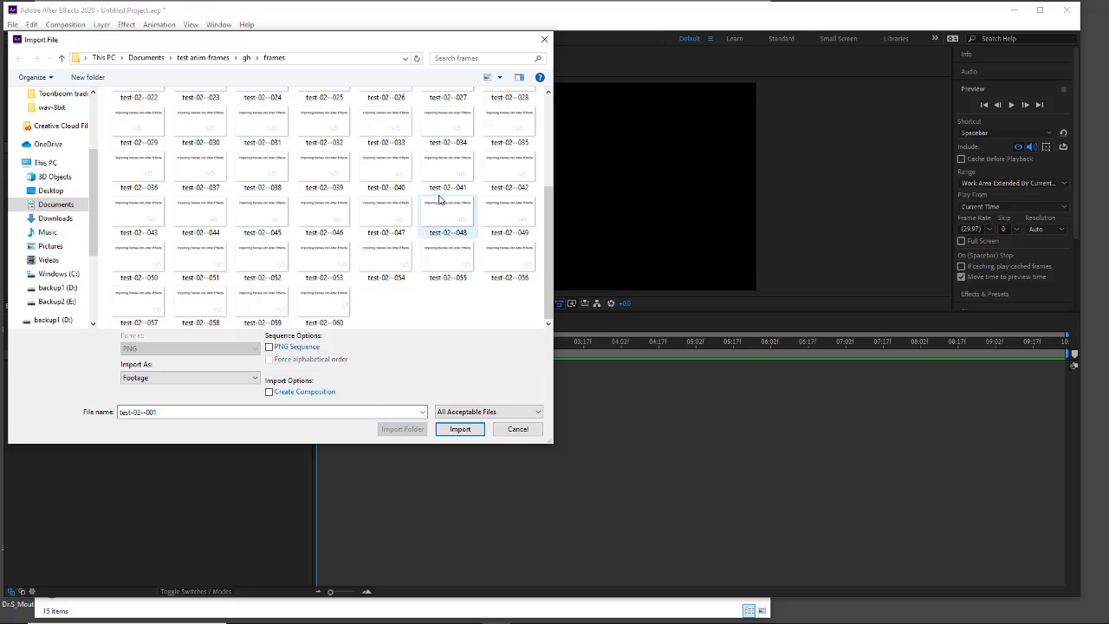
pyautogui.keyDown('shift'); pyautogui.click(345, 305); pyautogui.keyUp('shift')
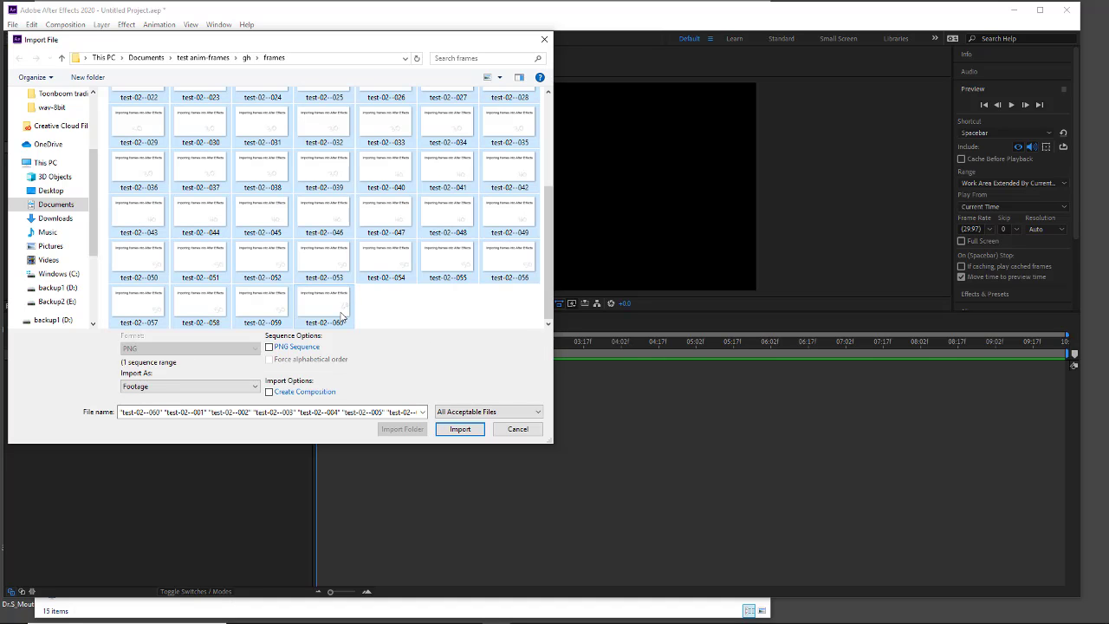
pyautogui.click(460, 429)
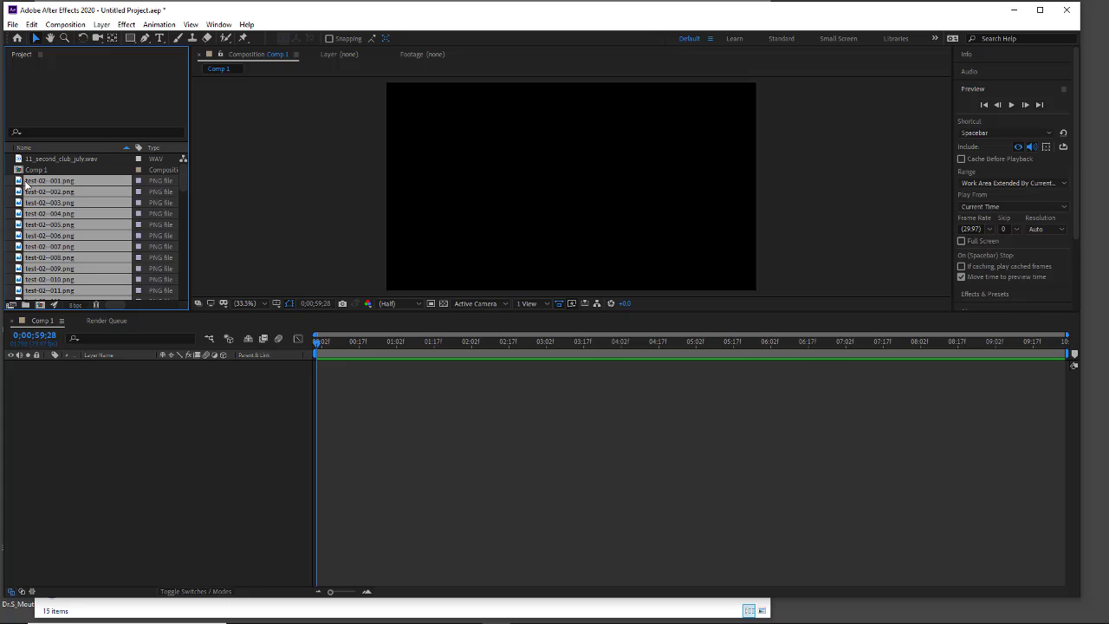
pyautogui.moveTo(19, 183); pyautogui.dragTo(88, 397)
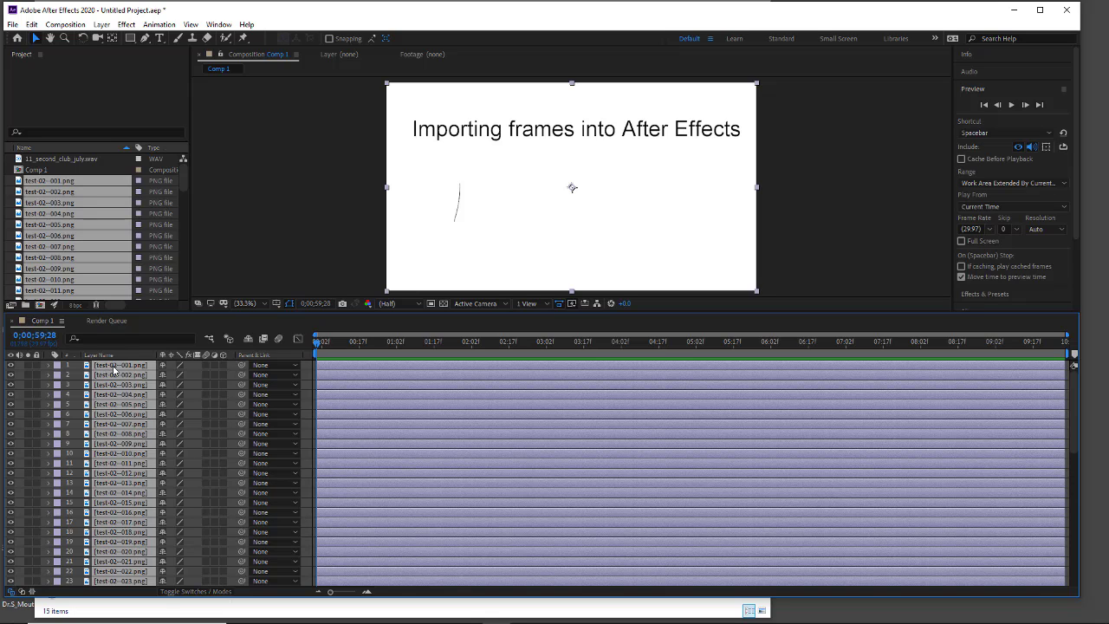
pyautogui.click(18, 367)
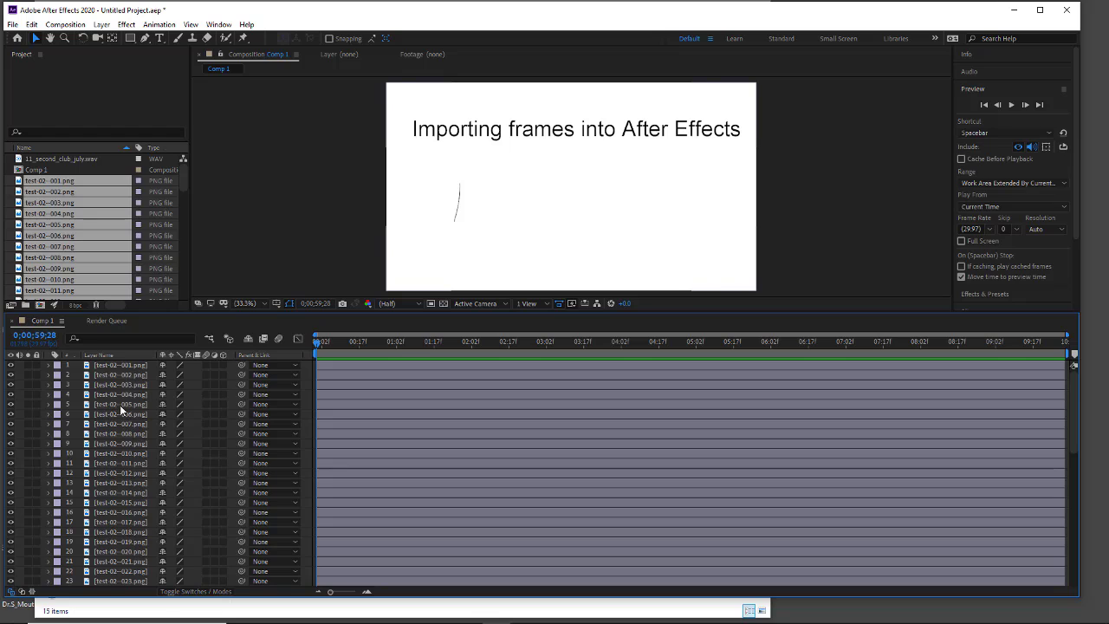
# - Select all 60 frame layers, from test-02--001 to test-02--060, and trim them to a single frame at the composition's start
pyautogui.click(118, 366)
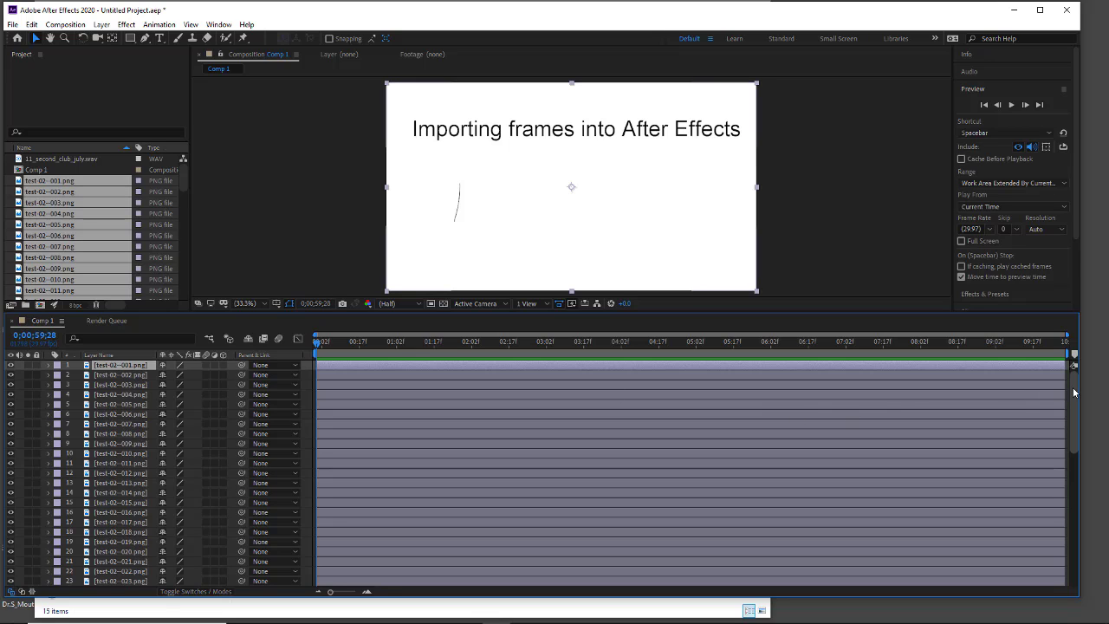
pyautogui.moveTo(1072, 387); pyautogui.dragTo(1050, 571)
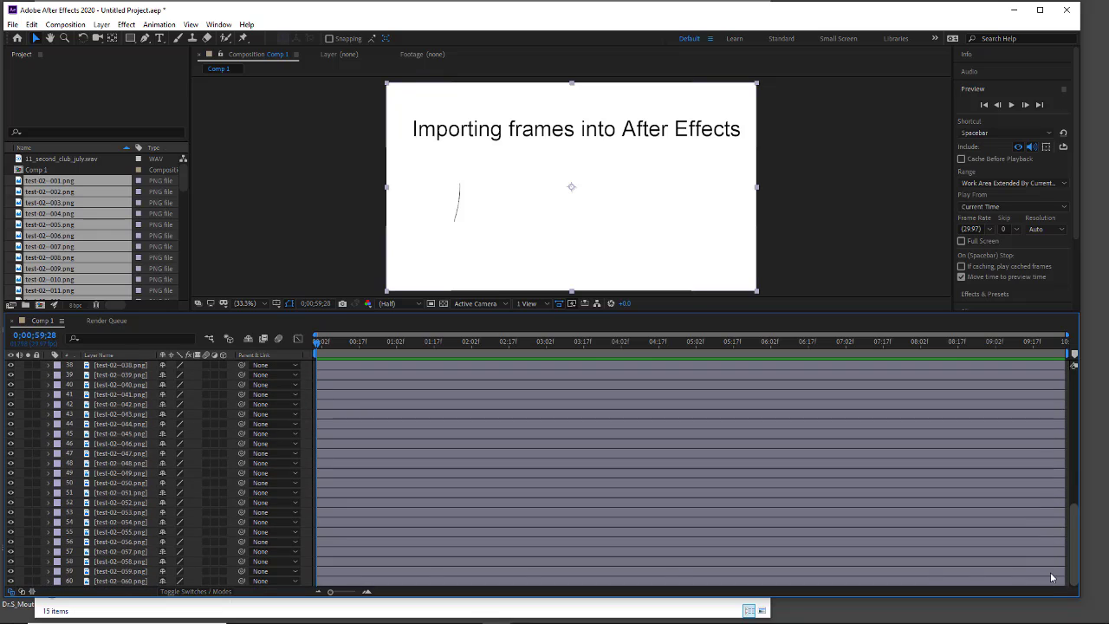
pyautogui.keyDown('shift'); pyautogui.click(136, 581); pyautogui.keyUp('shift')
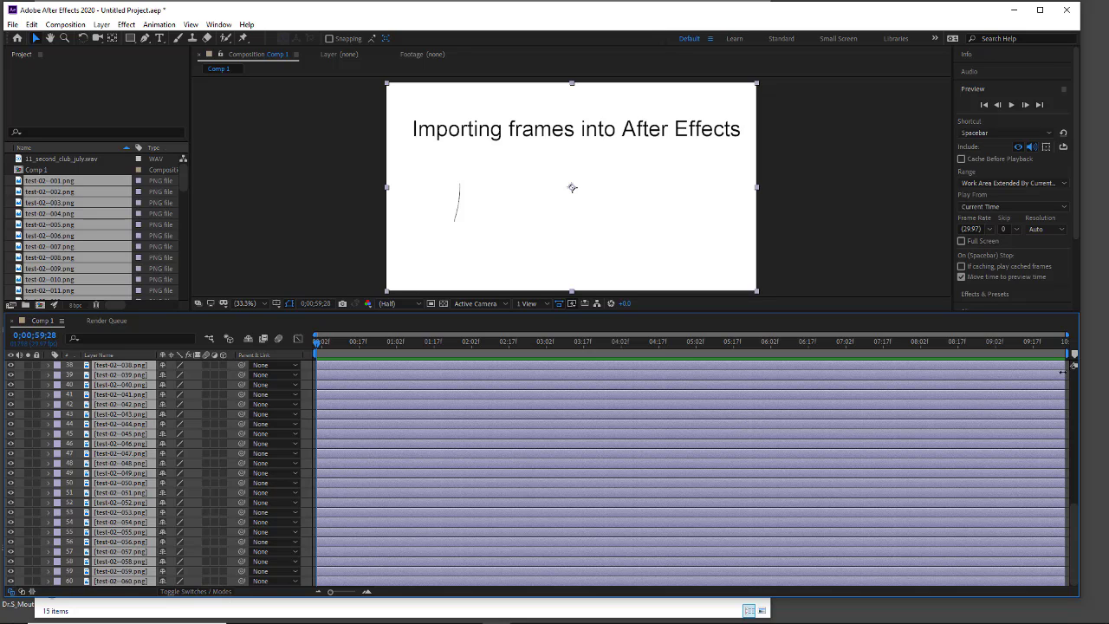
pyautogui.moveTo(1023, 374); pyautogui.dragTo(330, 374)
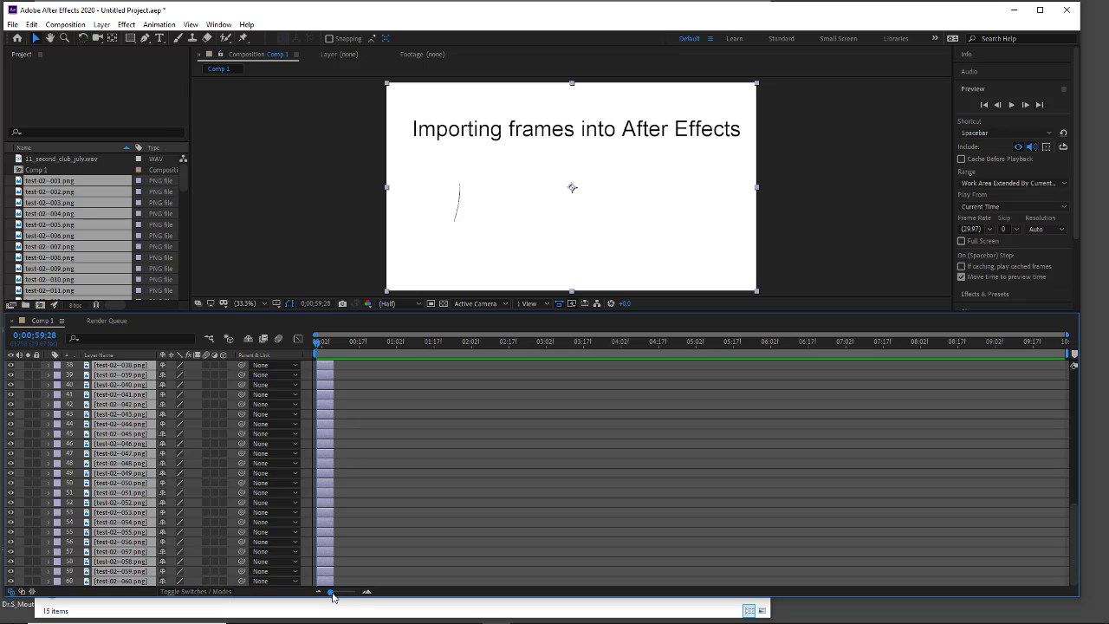
pyautogui.moveTo(330, 593); pyautogui.dragTo(363, 594)
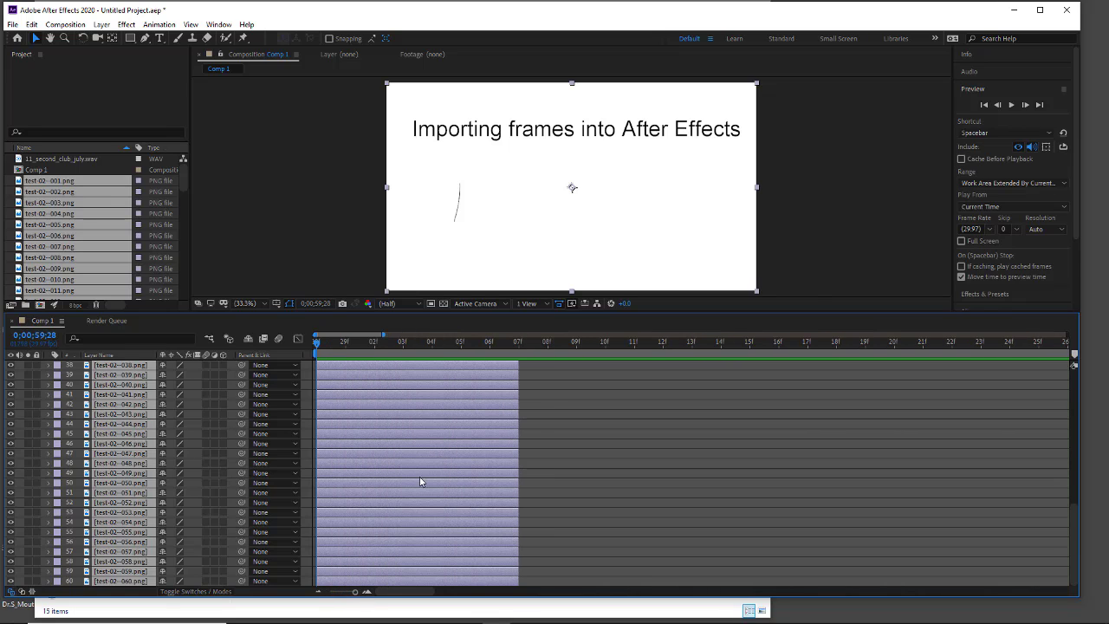
pyautogui.moveTo(517, 363); pyautogui.dragTo(318, 365)
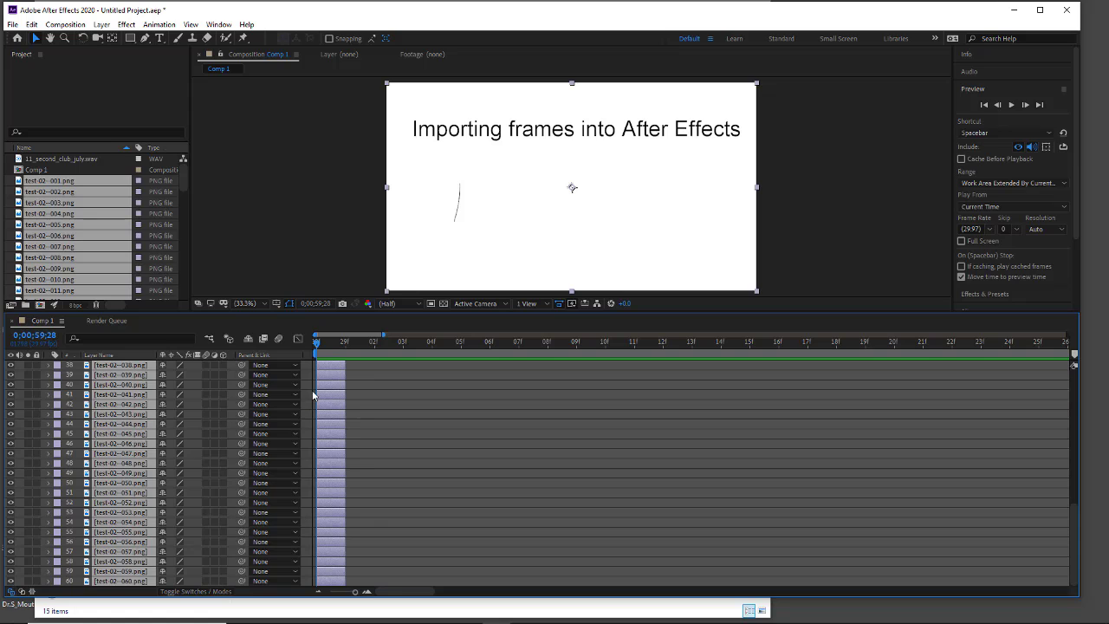
# - Check the one-frame layer length with the playhead, return it to the start, and apply Sequence Layers without overlap to the selected layers
pyautogui.moveTo(317, 341); pyautogui.dragTo(342, 350)
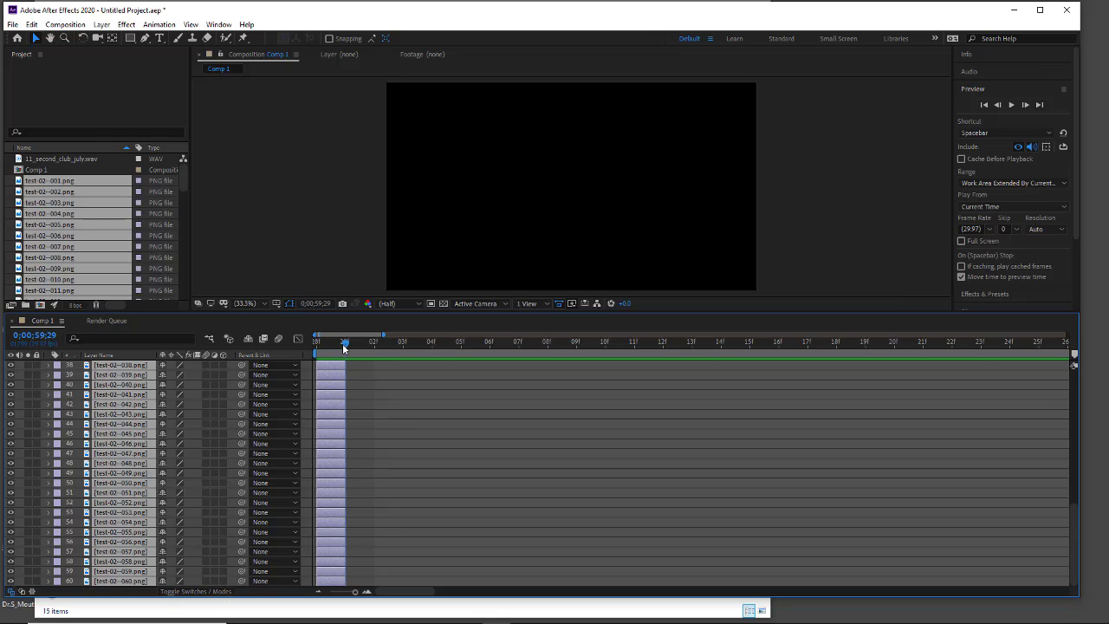
pyautogui.moveTo(343, 347); pyautogui.dragTo(318, 346)
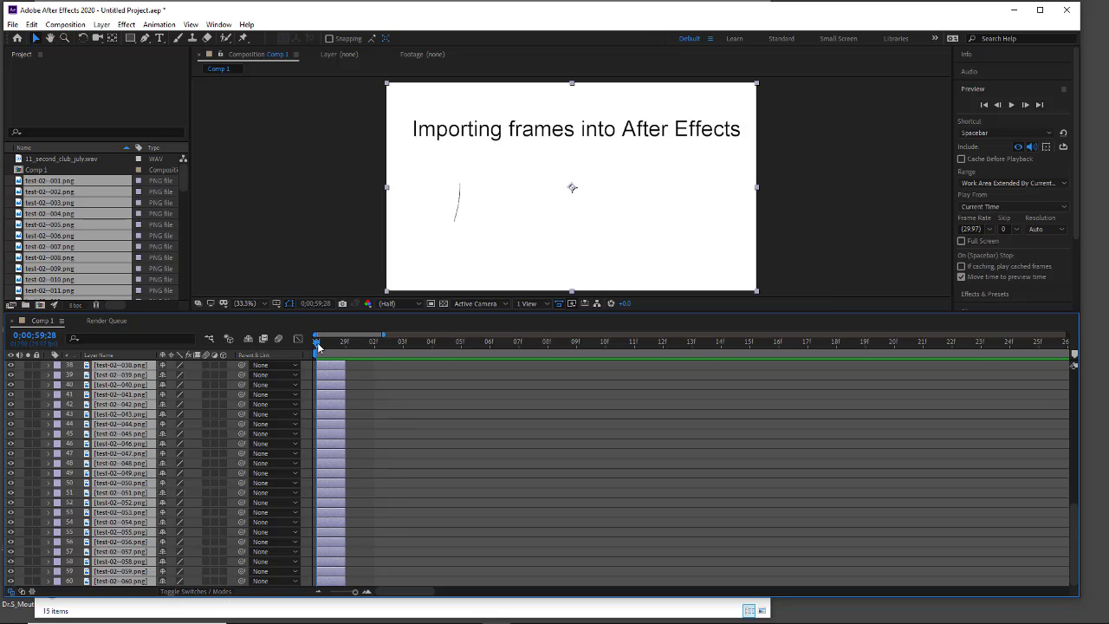
pyautogui.click(152, 26)
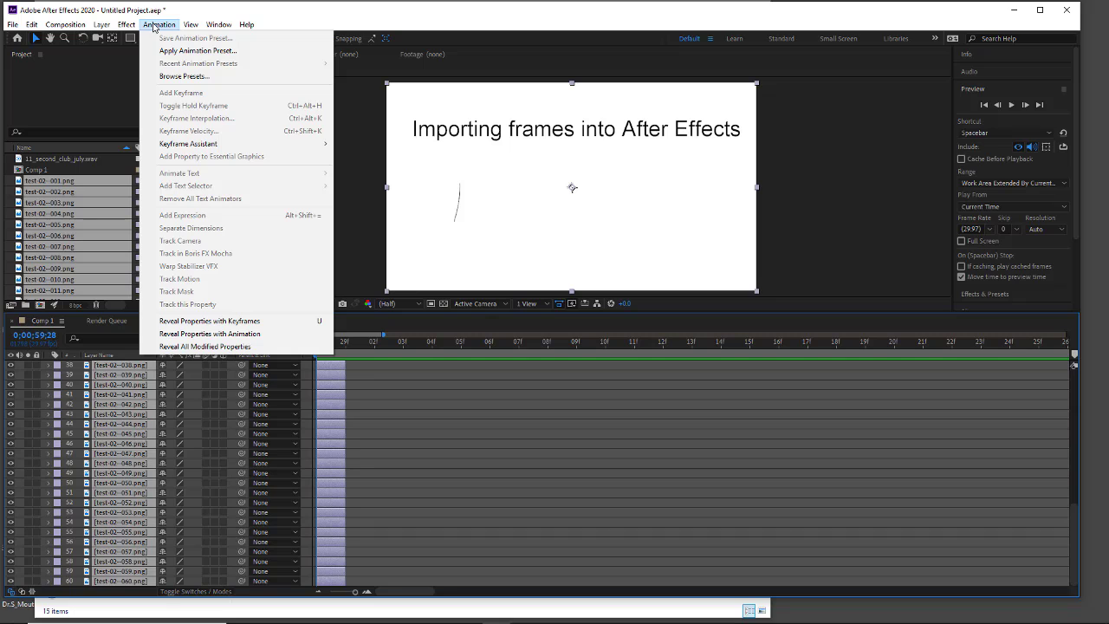
pyautogui.moveTo(172, 147)
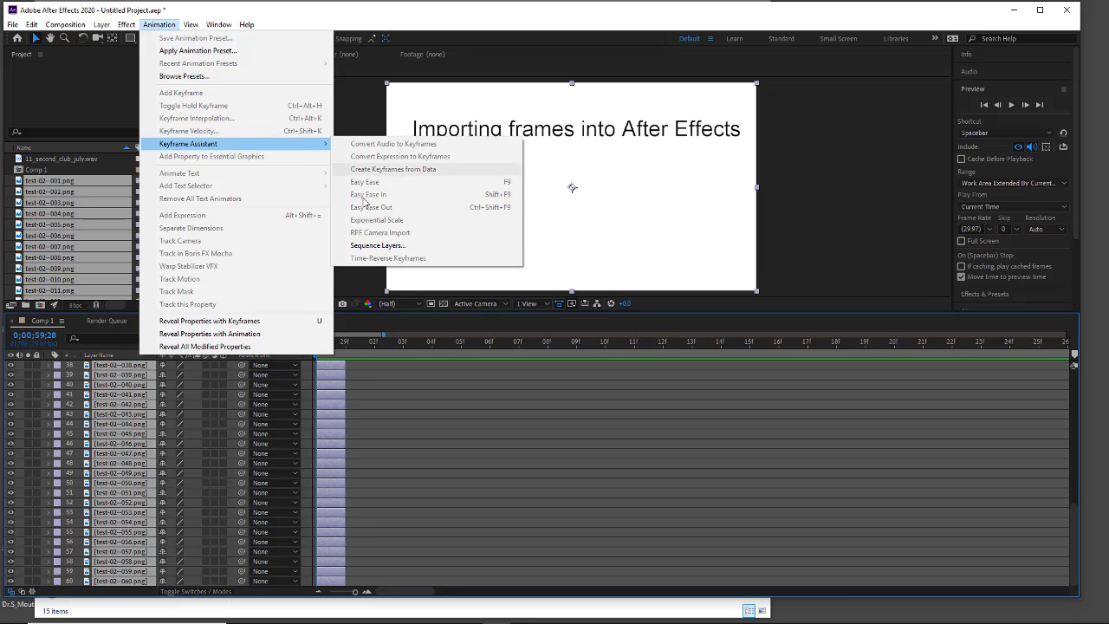
pyautogui.click(375, 246)
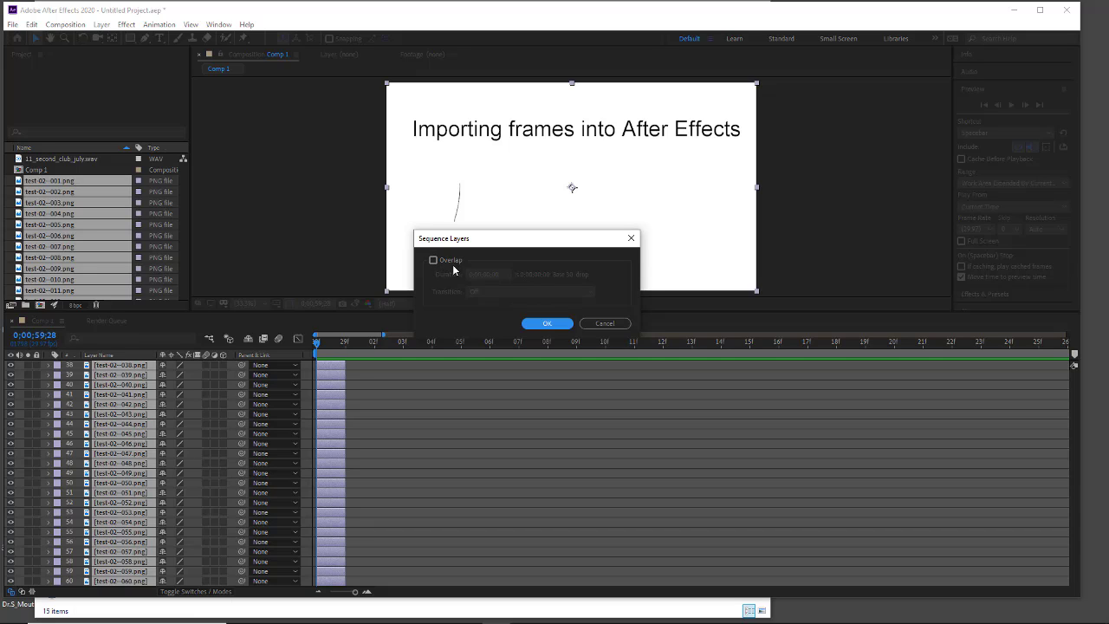
pyautogui.click(546, 324)
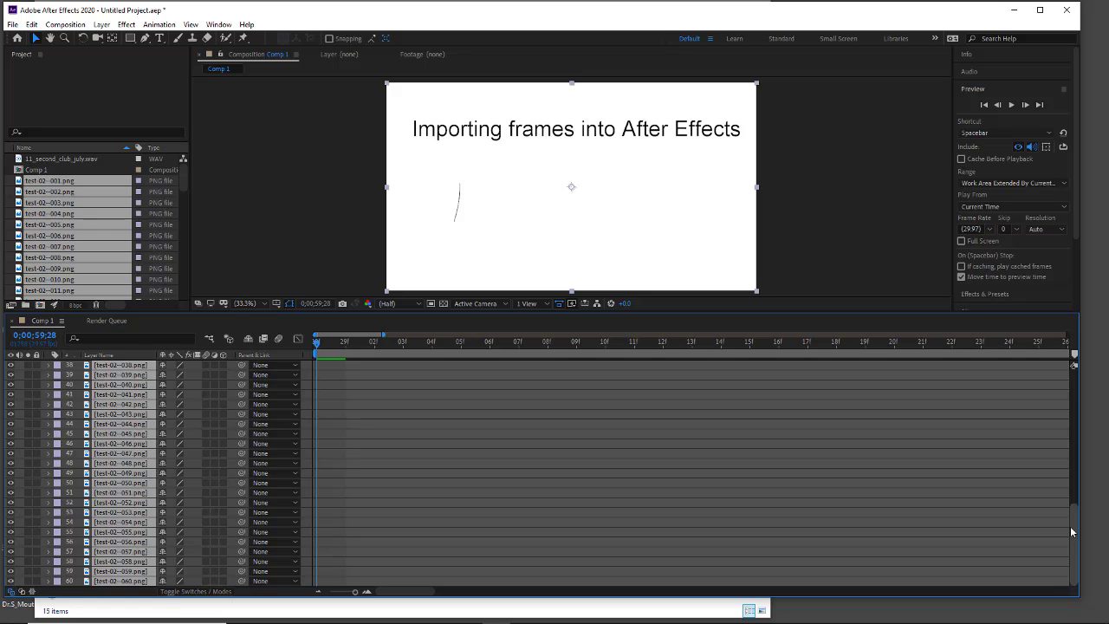
# - Review the sequenced frame layers from the top of the stack and pre-compose all 60 into a new composition named frames
pyautogui.moveTo(1074, 533); pyautogui.dragTo(1074, 400)
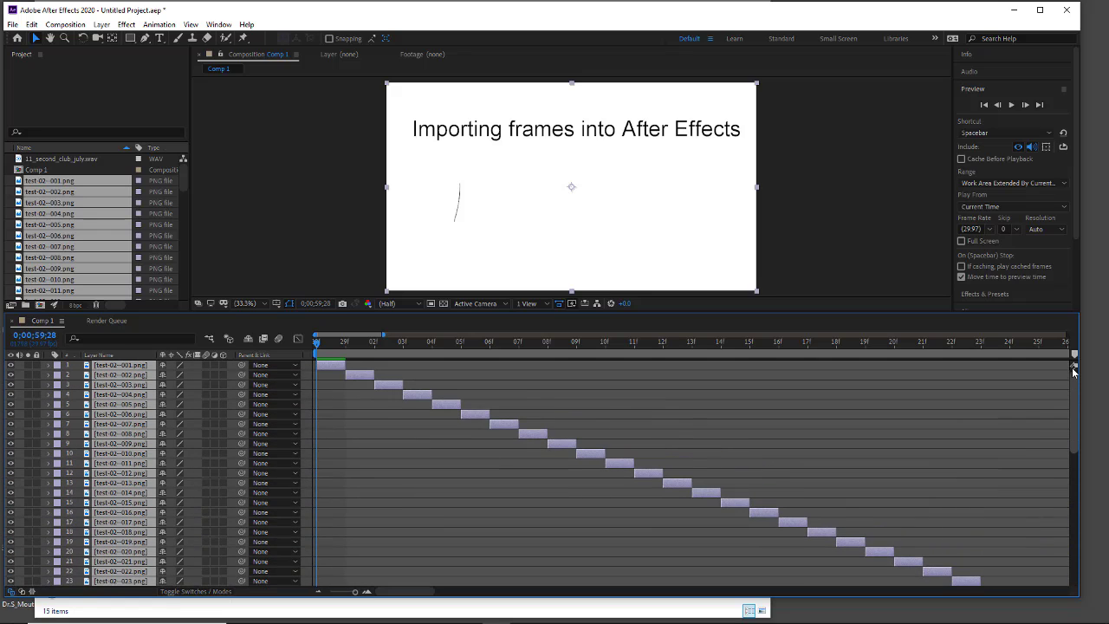
pyautogui.moveTo(317, 346)
pyautogui.mouseDown()
pyautogui.moveTo(840, 450)
pyautogui.moveTo(983, 461)
pyautogui.moveTo(535, 395)
pyautogui.moveTo(318, 381)
pyautogui.mouseUp()
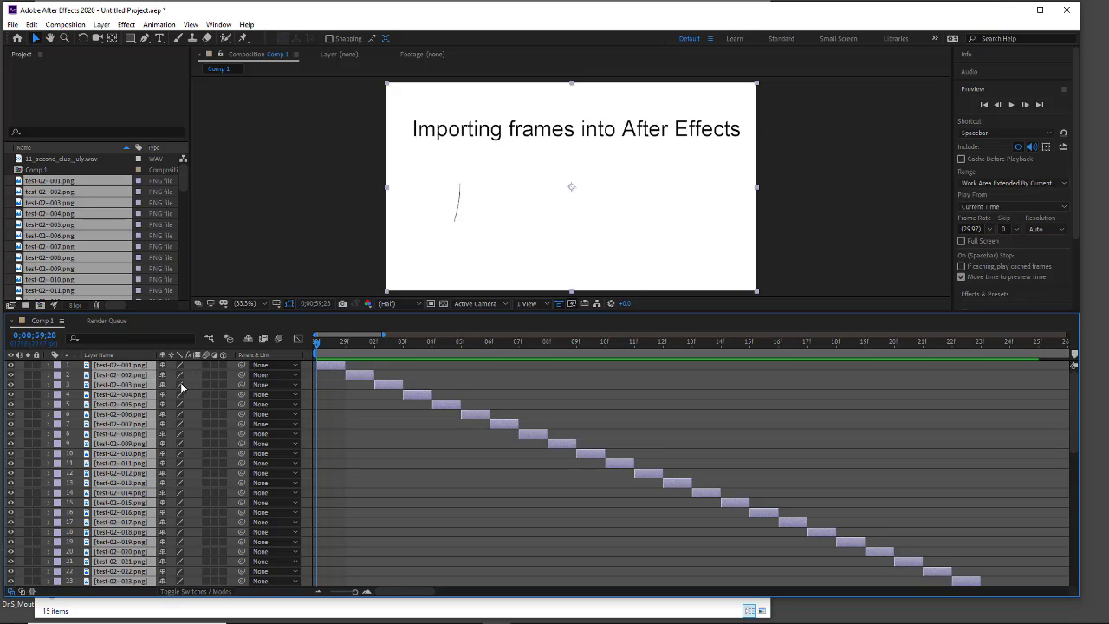
pyautogui.rightClick(130, 378)
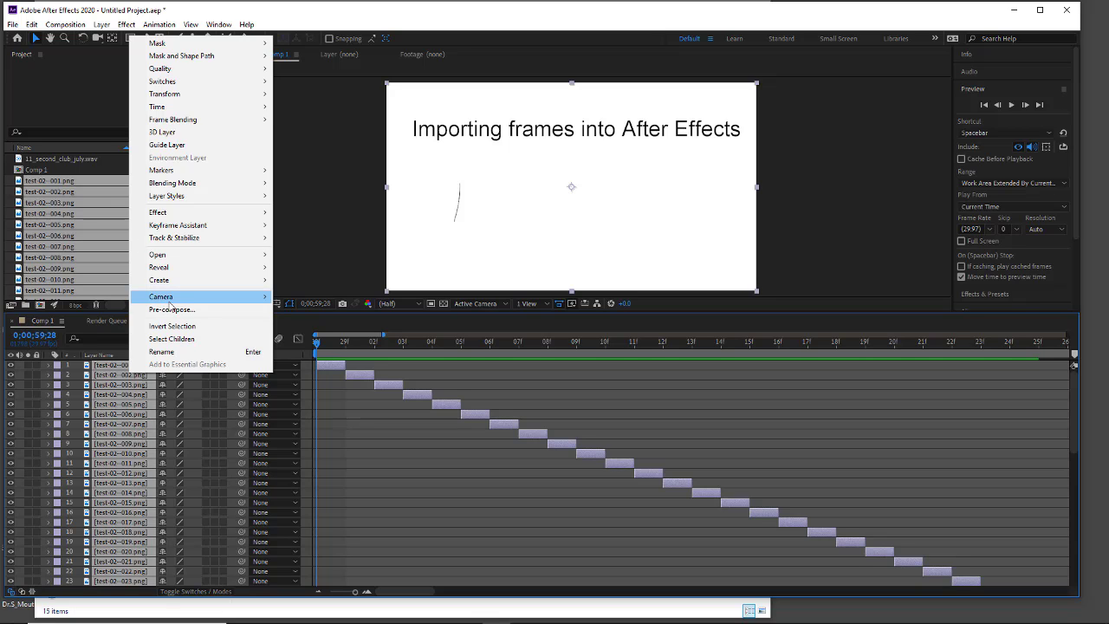
pyautogui.click(169, 310)
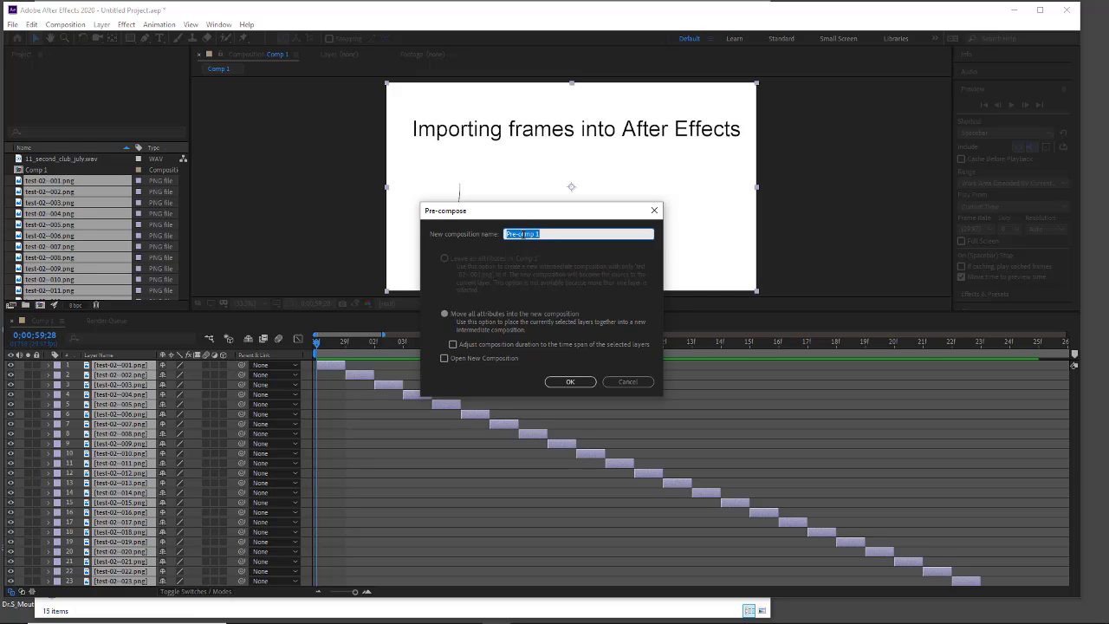
pyautogui.press('BackSpace')
pyautogui.click(569, 382)
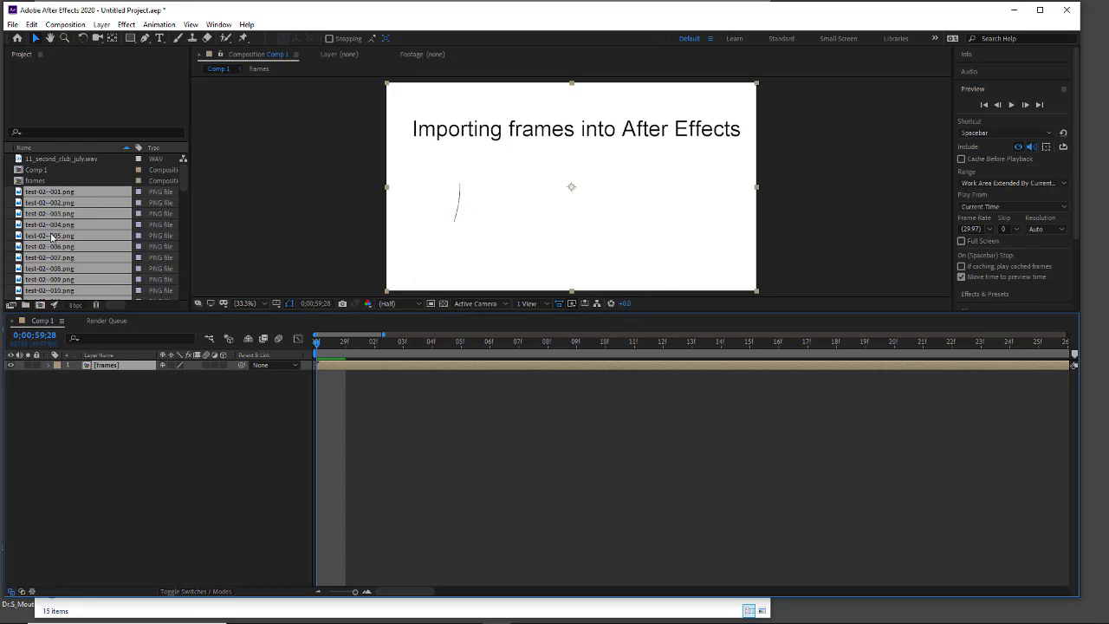
# - Add 11_second_club_july.wav beneath the frames layer in Comp 1, play a preview from the composition's start, and scrub back through the timeline
pyautogui.moveTo(21, 159); pyautogui.dragTo(81, 392)
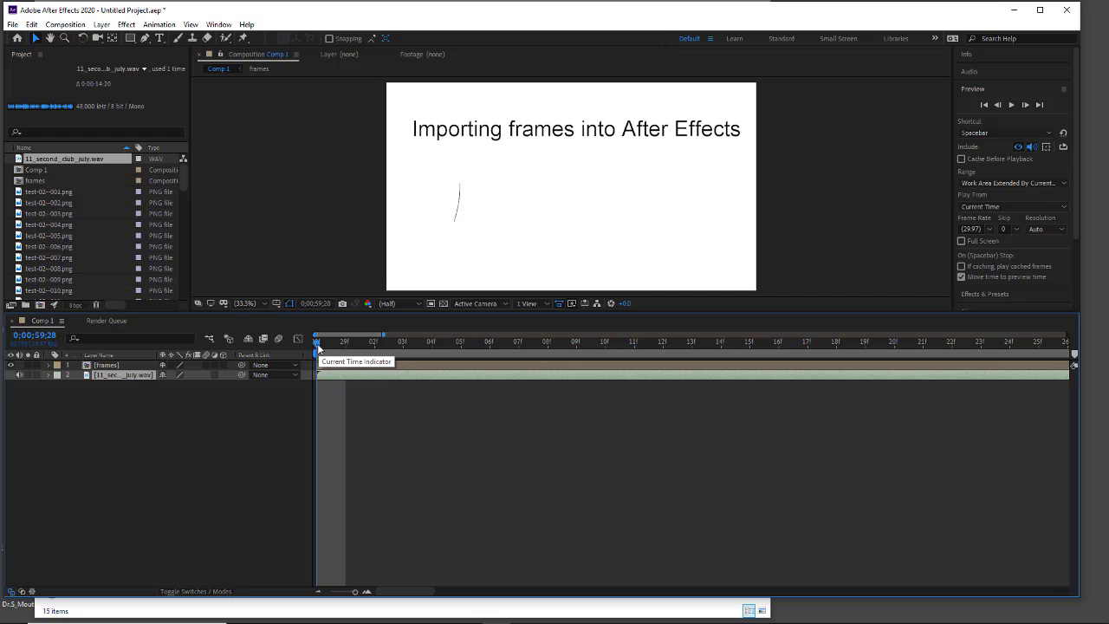
pyautogui.moveTo(317, 348)
pyautogui.mouseDown()
pyautogui.moveTo(404, 347)
pyautogui.moveTo(317, 347)
pyautogui.mouseUp()
pyautogui.press('space')
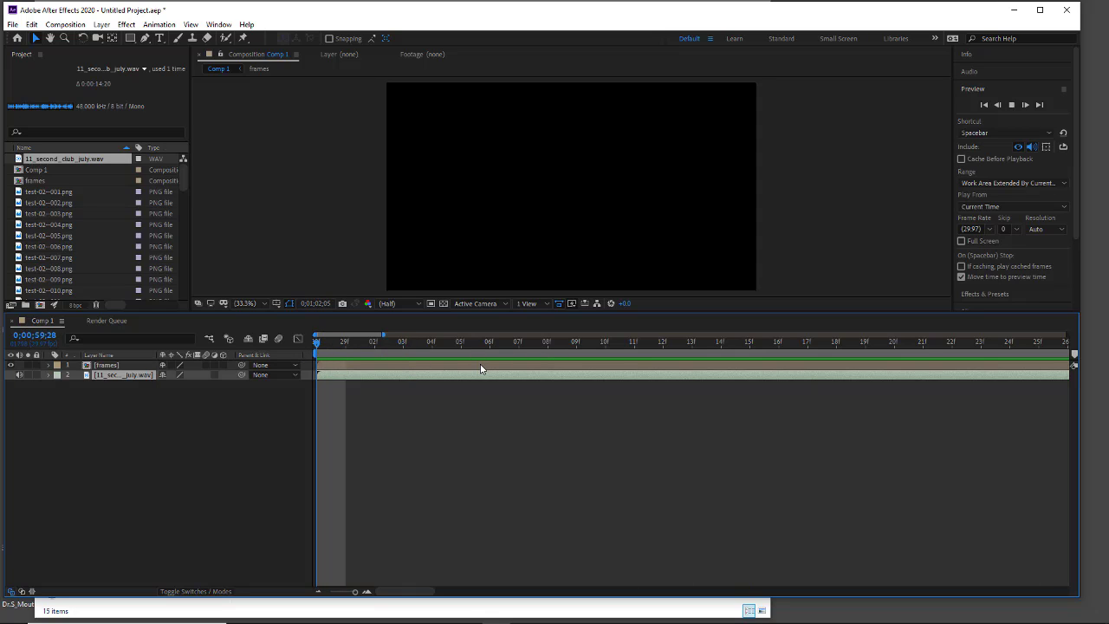
pyautogui.press('space')
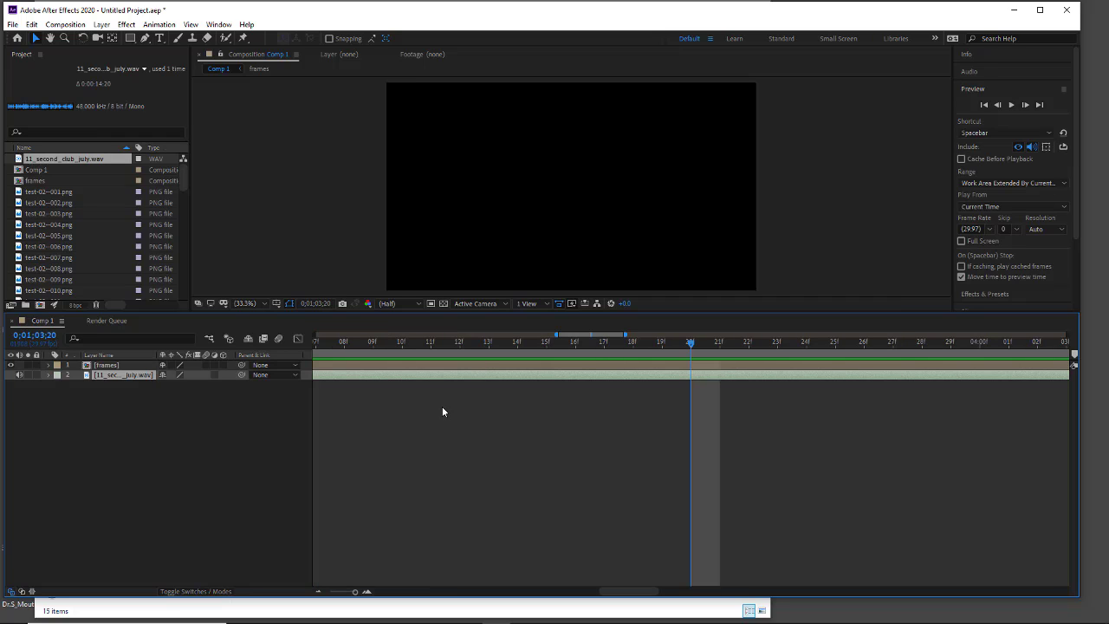
pyautogui.moveTo(573, 344); pyautogui.dragTo(291, 374)
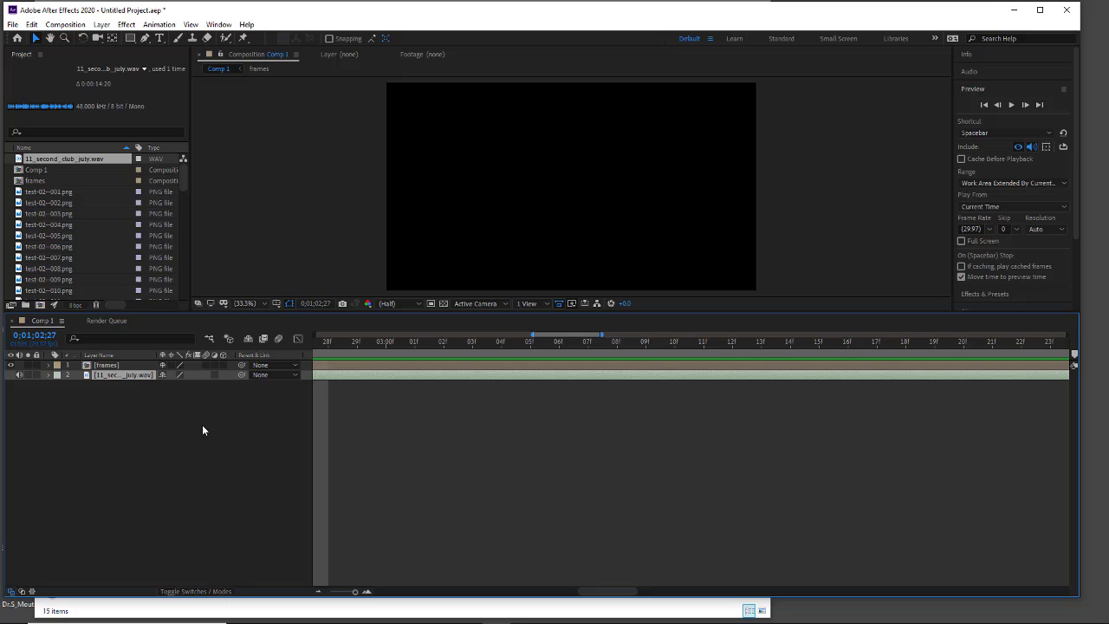